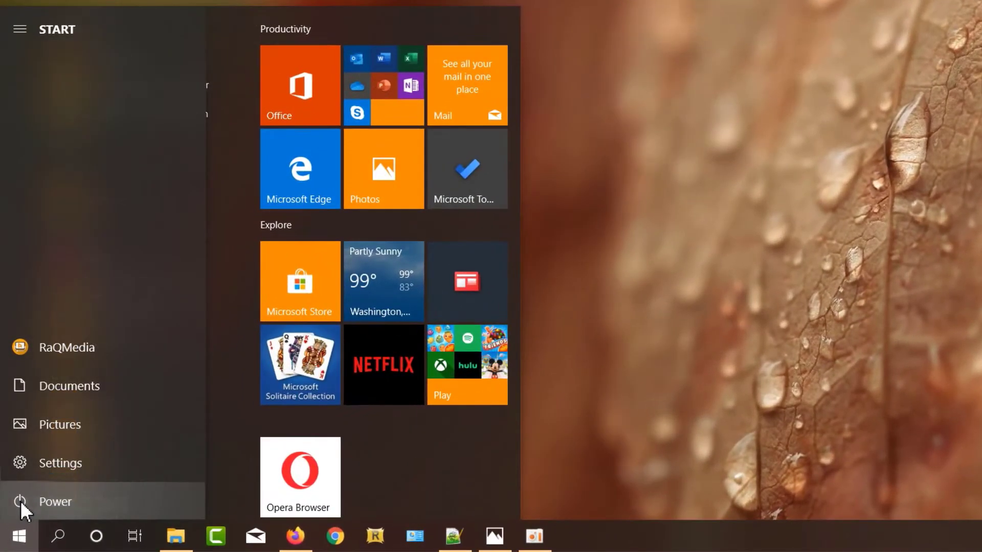
{"action": "left_click", "coordinate": [97, 512]}
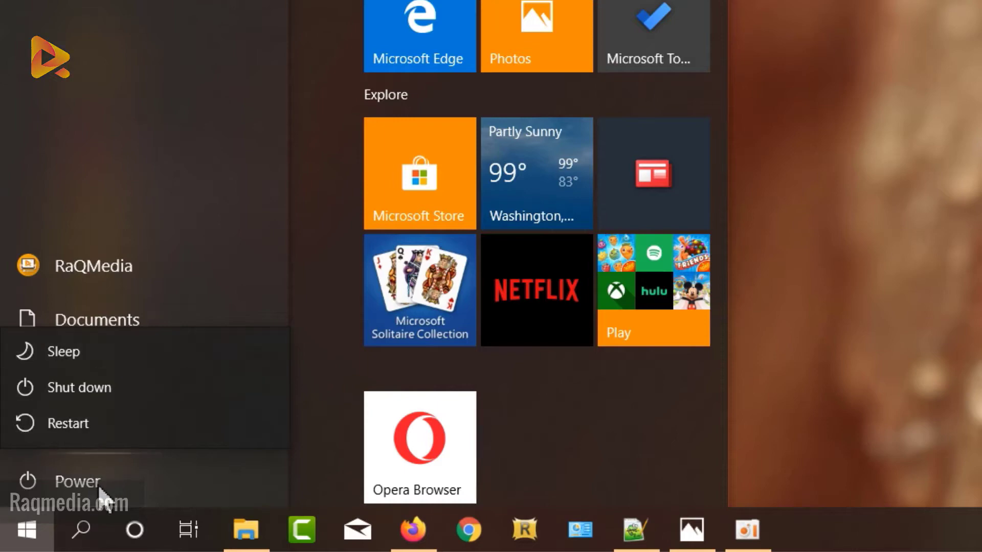
{"action": "left_click", "coordinate": [318, 281]}
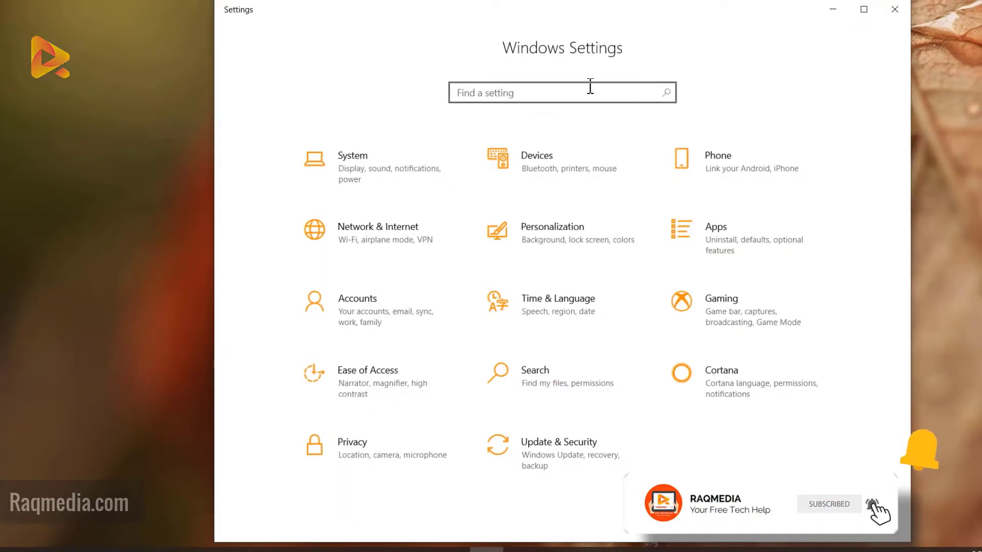
- Open System > Power & sleep in Settings and scroll down to the additional power settings
{"action": "left_click", "coordinate": [864, 10]}
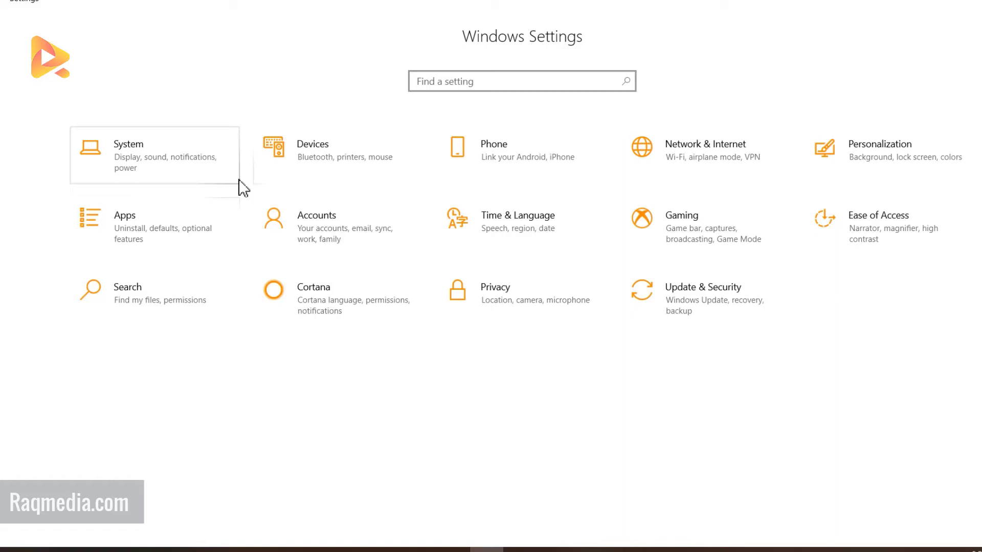
{"action": "key", "text": "Return"}
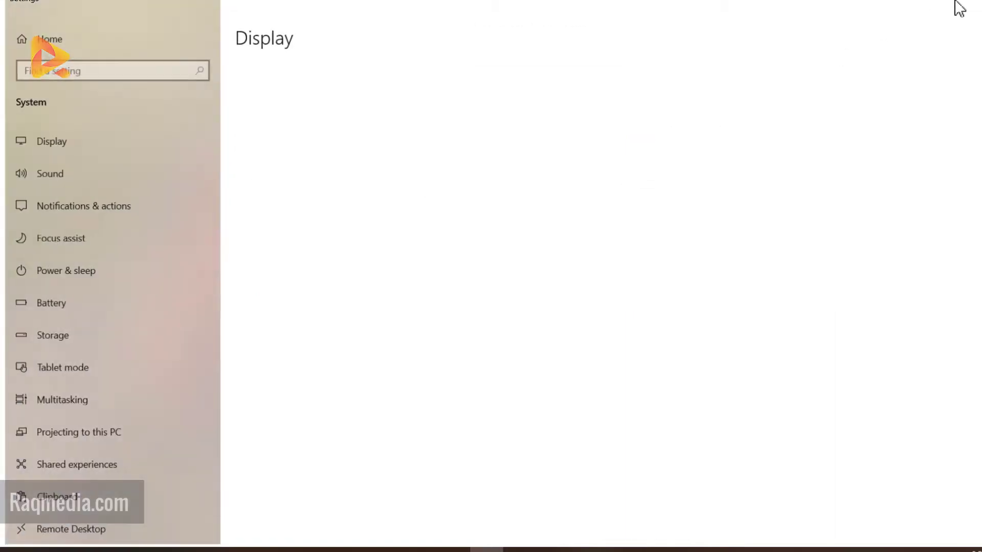
{"action": "left_click", "coordinate": [947, 7]}
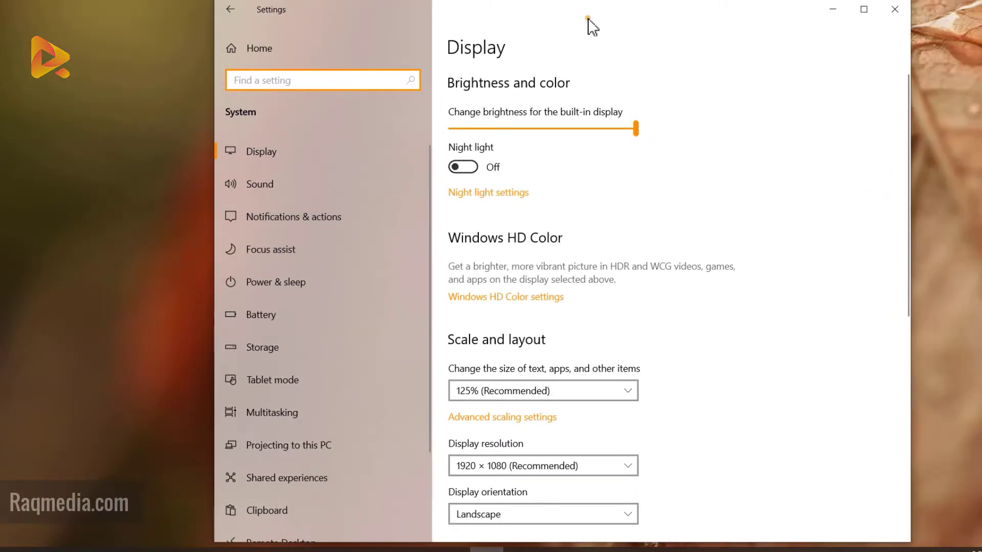
{"action": "left_click_drag", "start_coordinate": [587, 16], "coordinate": [574, 14]}
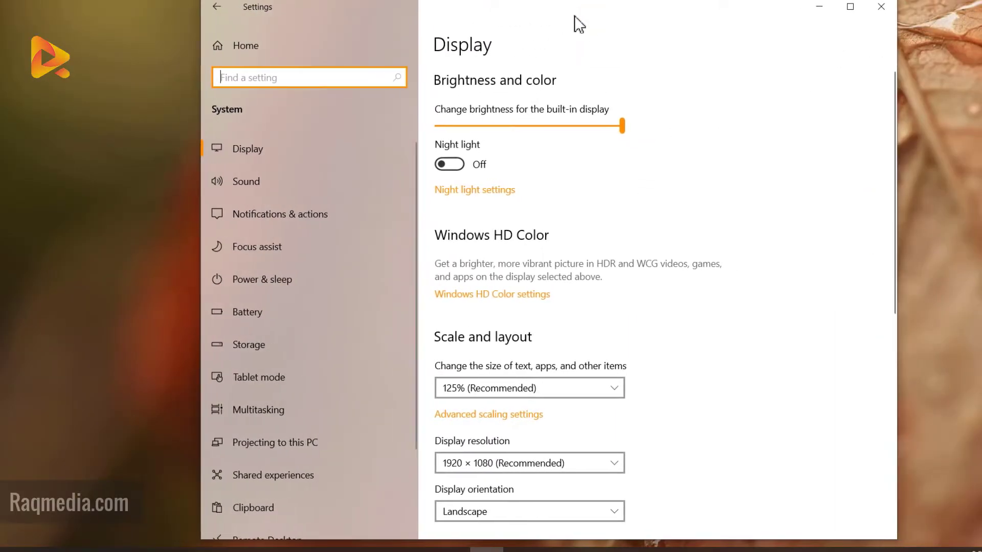
{"action": "left_click", "coordinate": [289, 278]}
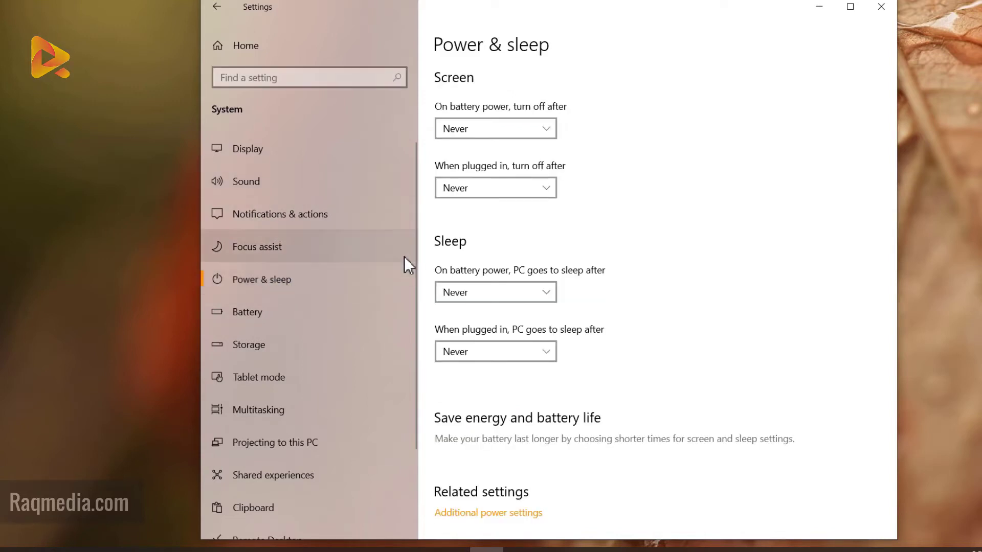
{"action": "scroll", "coordinate": [656, 309], "scroll_direction": "down", "scroll_amount": 3}
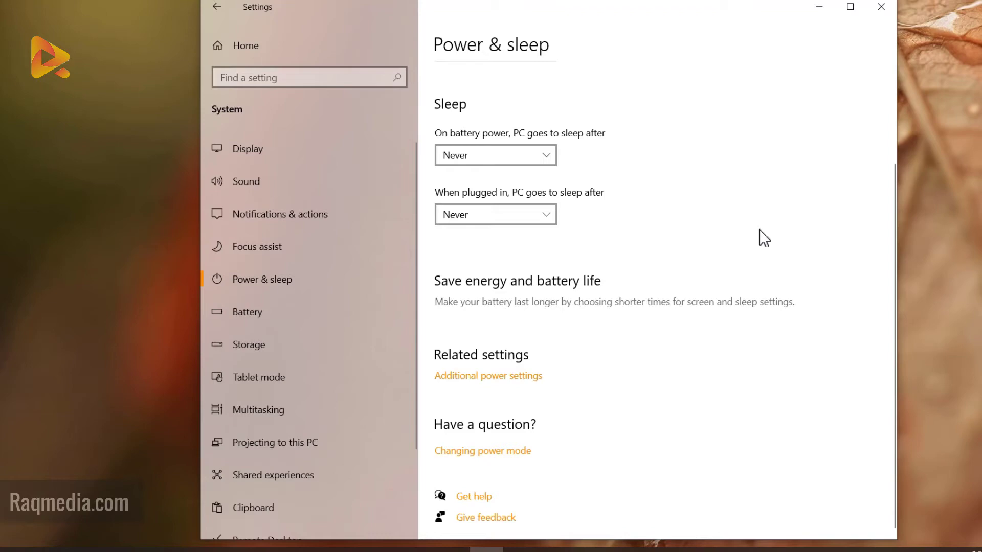
- Open Power Options, then its power button and lid settings, down to the locked Shutdown settings
{"action": "left_click", "coordinate": [819, 7]}
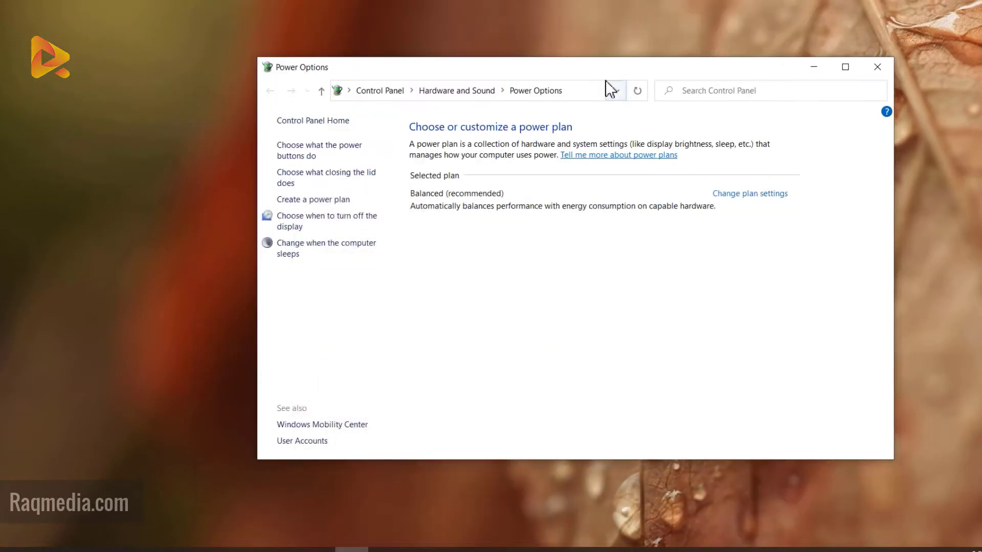
{"action": "left_click_drag", "start_coordinate": [577, 86], "coordinate": [576, 99]}
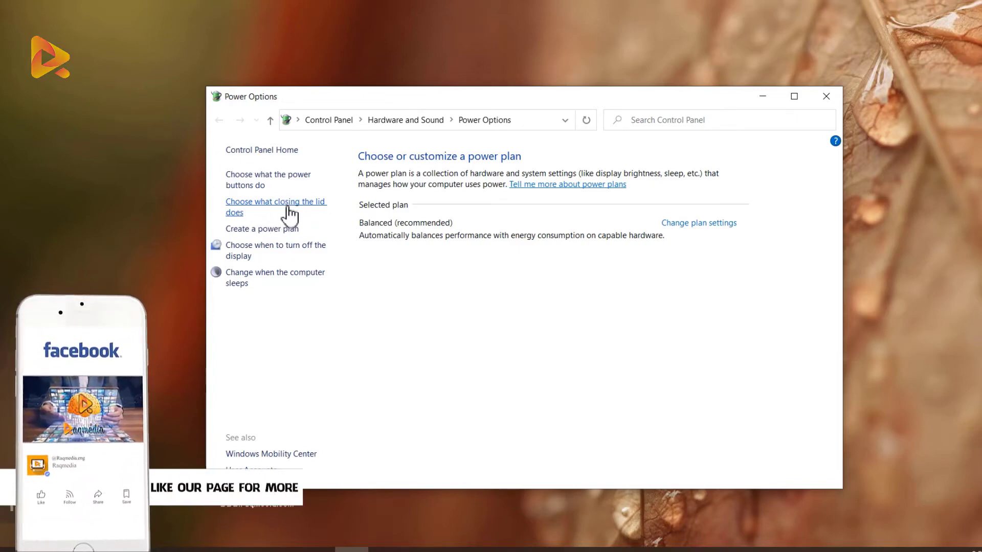
{"action": "left_click", "coordinate": [322, 216]}
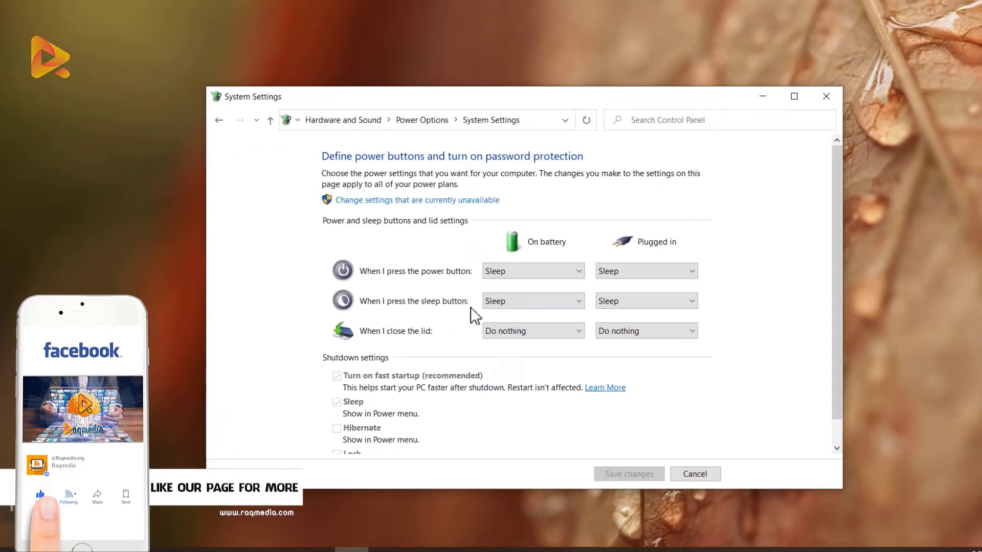
{"action": "scroll", "coordinate": [459, 330], "scroll_direction": "down", "scroll_amount": 1}
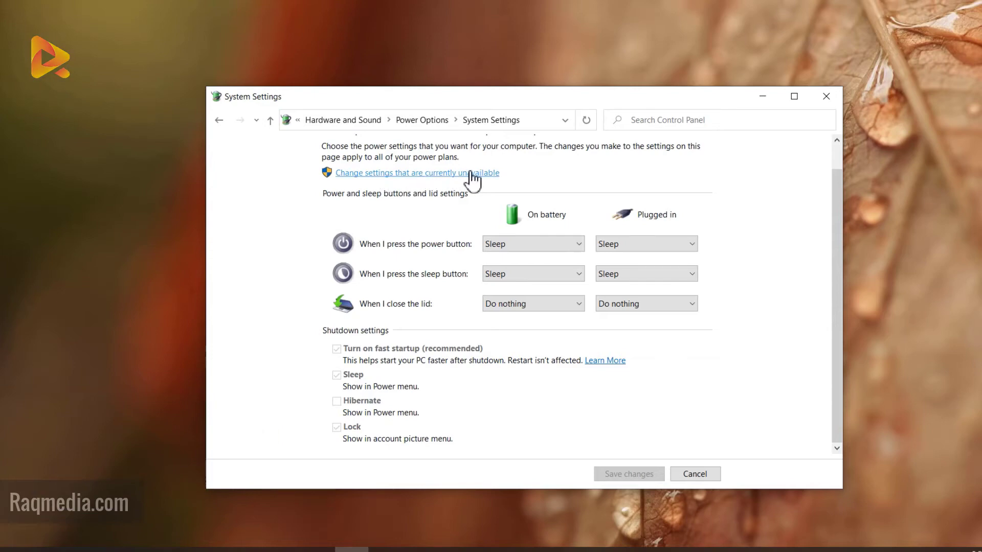
- Unlock the greyed-out shutdown settings and save them with Hibernate enabled
{"action": "left_click", "coordinate": [412, 168]}
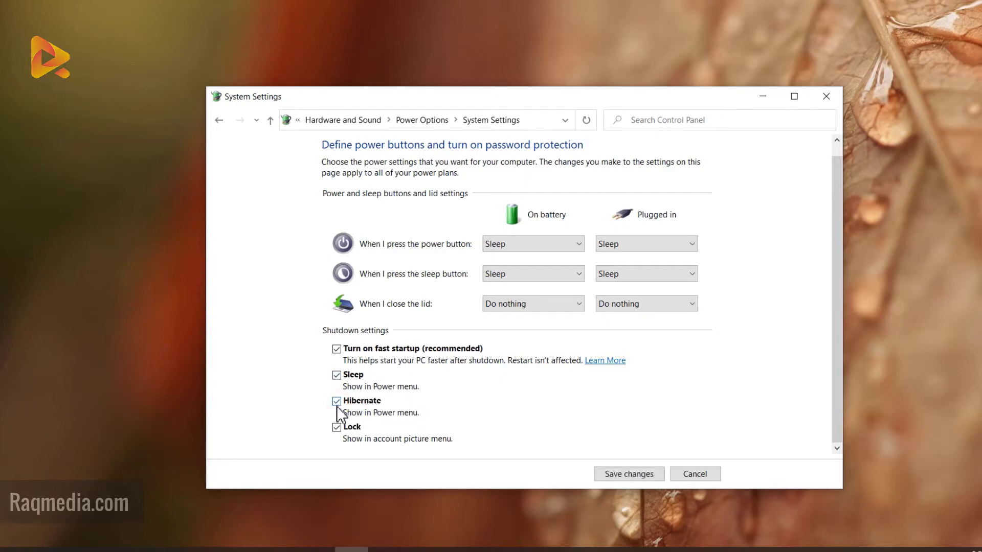
{"action": "left_click", "coordinate": [616, 473]}
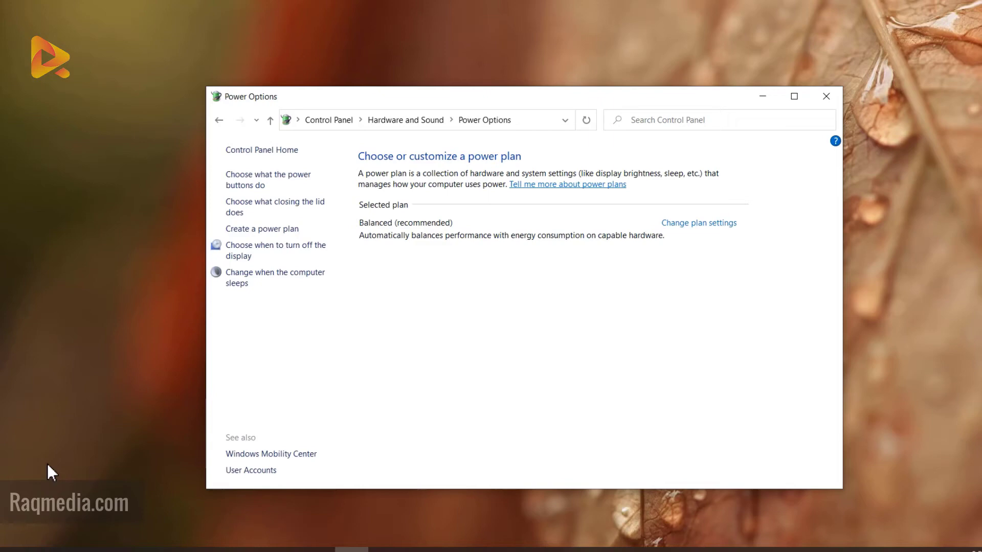
- Show the Start menu's power choices to confirm Hibernate is listed
{"action": "left_click", "coordinate": [15, 550]}
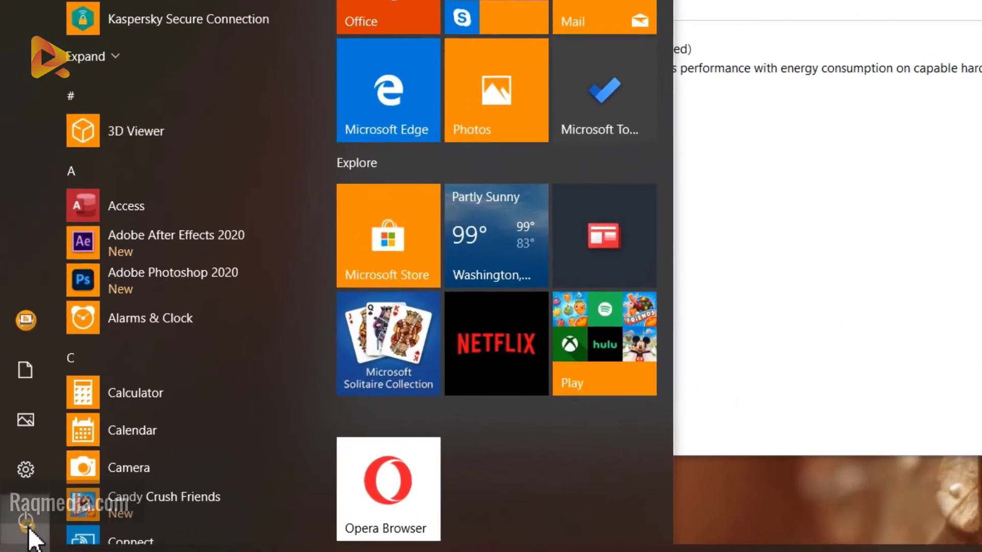
{"action": "left_click", "coordinate": [124, 517]}
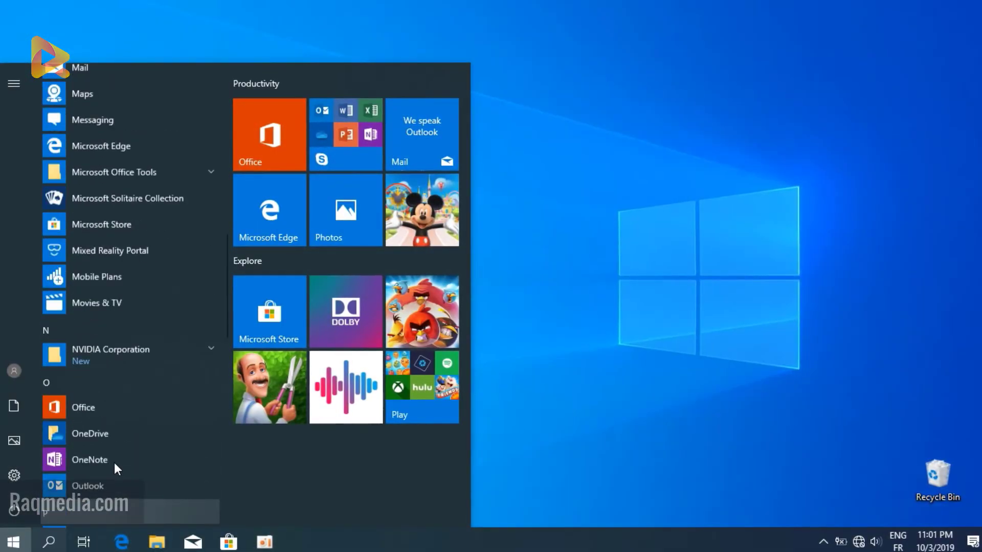
{"action": "scroll", "coordinate": [114, 463], "scroll_direction": "up", "scroll_amount": 10}
{"action": "scroll", "coordinate": [115, 458], "scroll_direction": "up", "scroll_amount": 10}
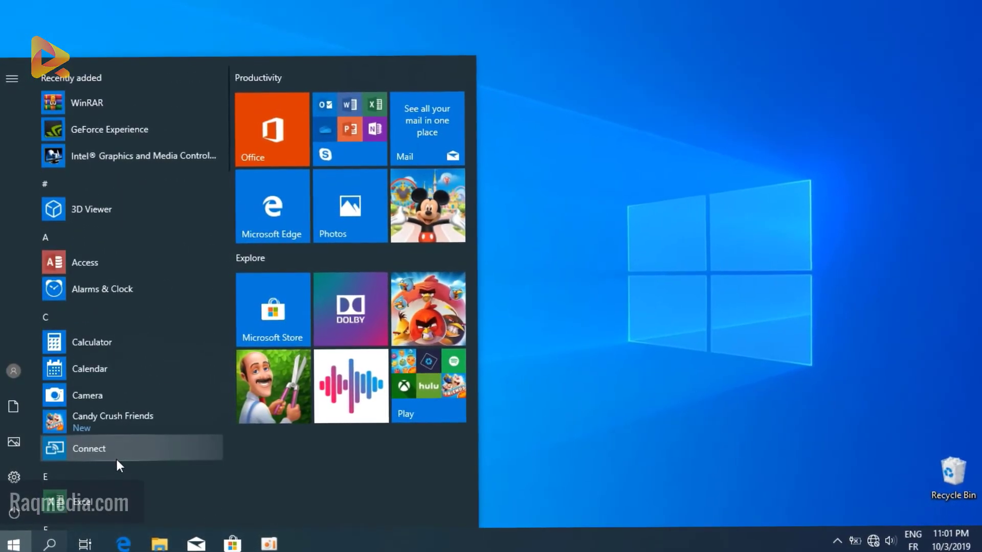
{"action": "left_click", "coordinate": [381, 102]}
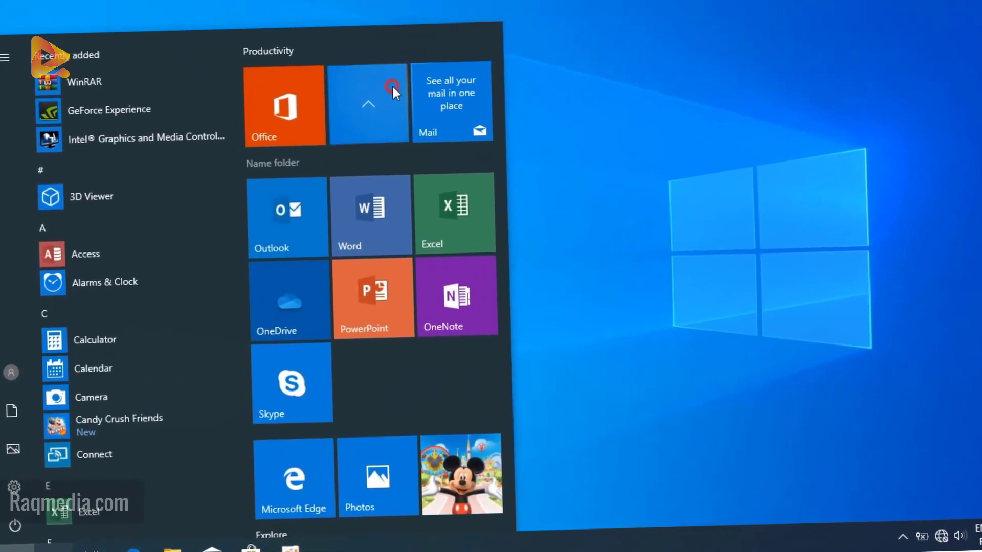
{"action": "left_click", "coordinate": [392, 84]}
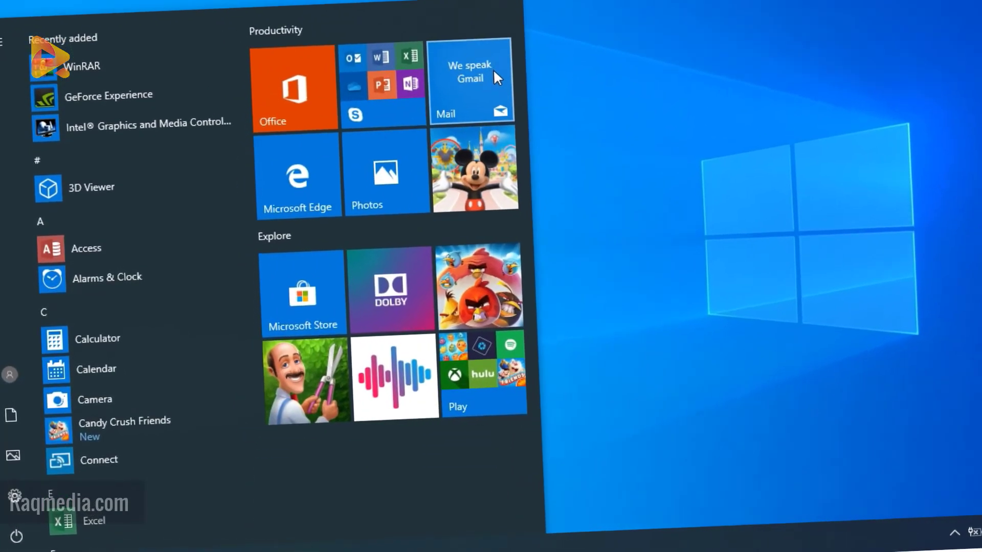